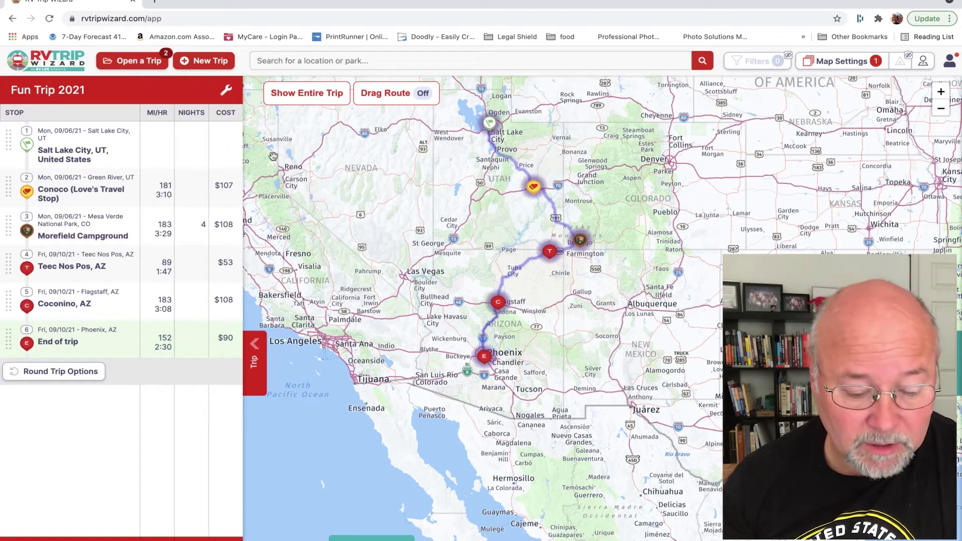
mouse_move(201, 156)
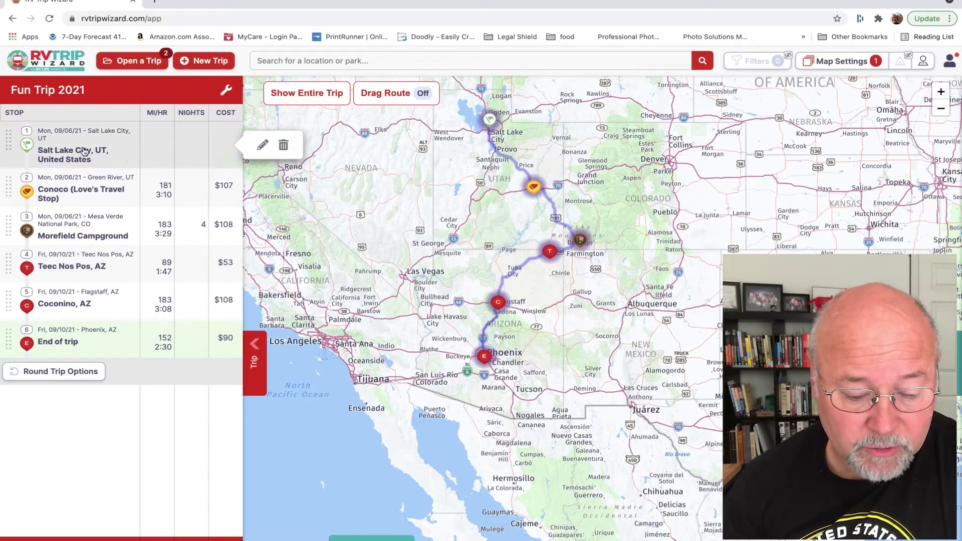
mouse_move(196, 187)
mouse_move(263, 152)
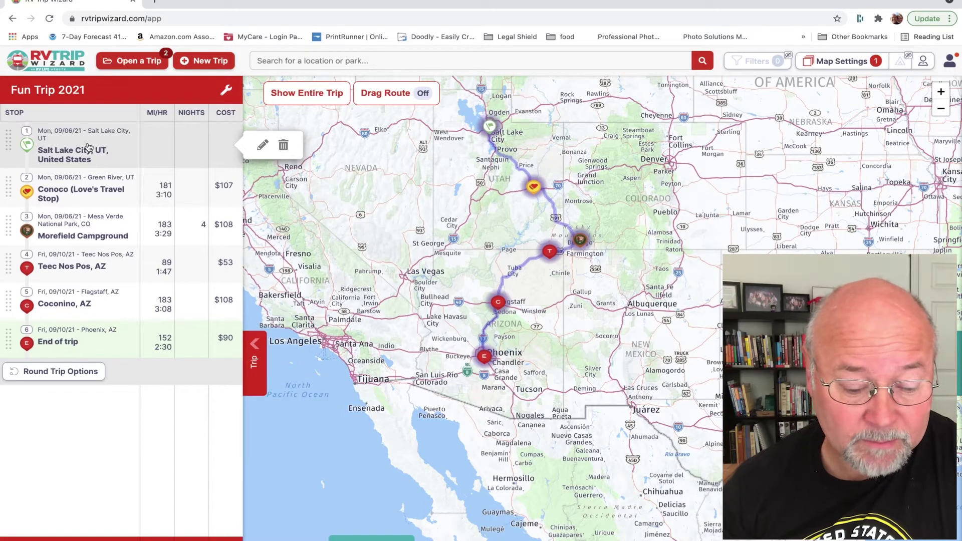
mouse_move(176, 234)
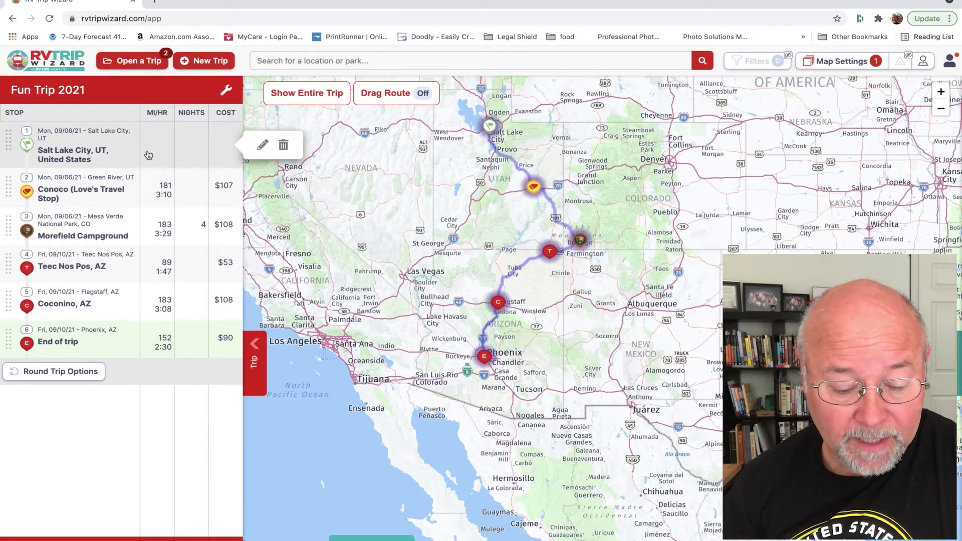
mouse_move(113, 179)
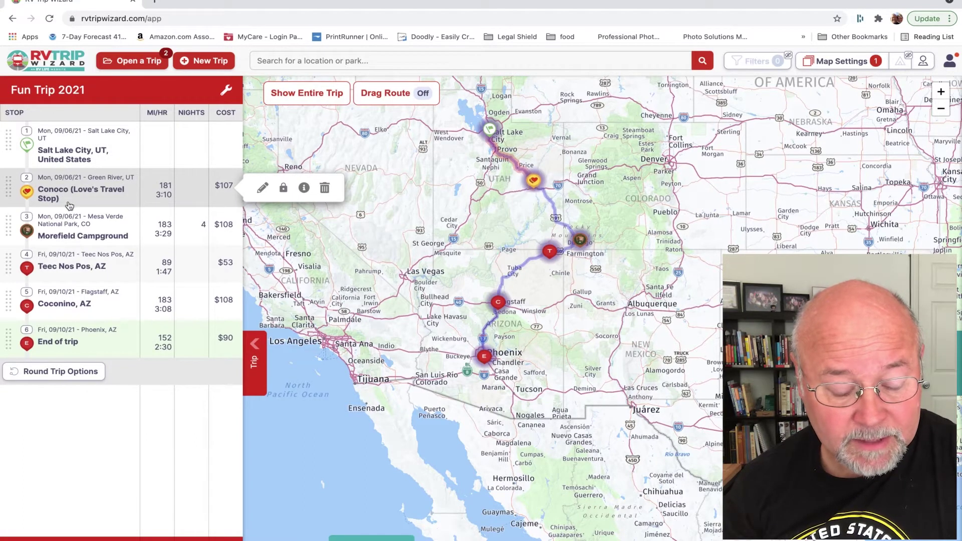
mouse_move(81, 240)
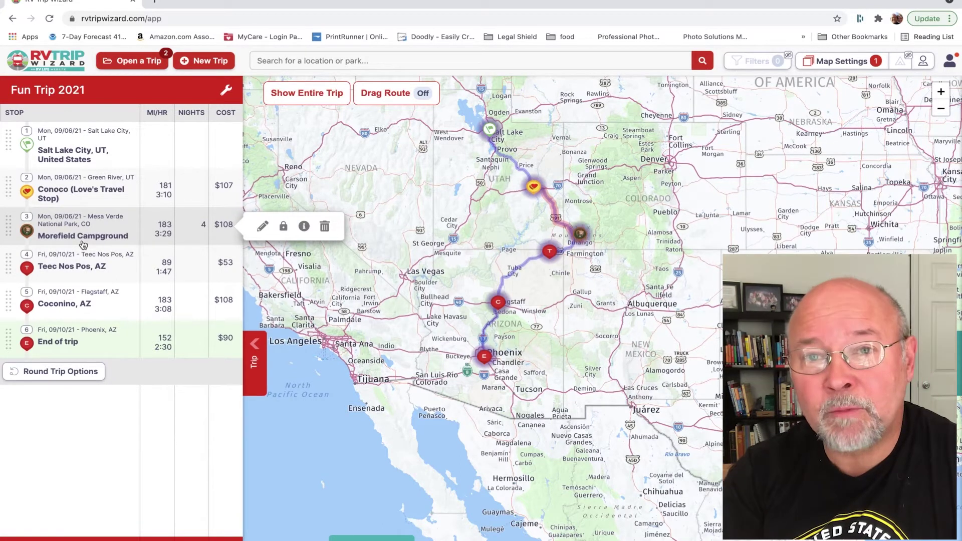
mouse_move(142, 224)
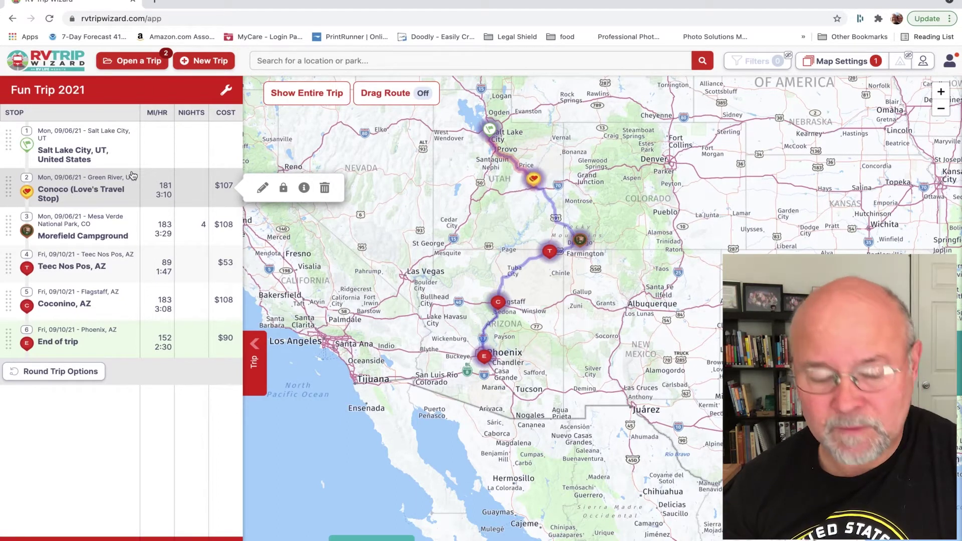
mouse_move(91, 163)
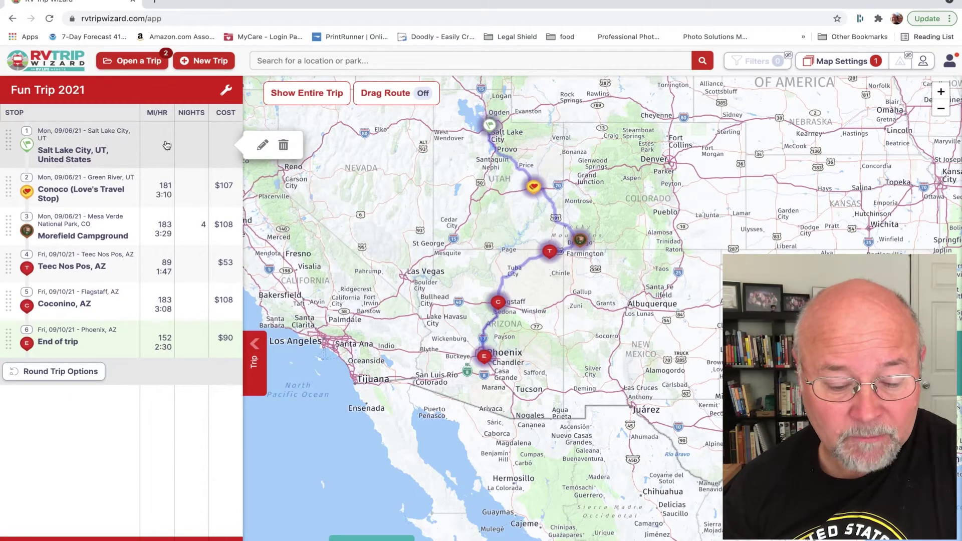
Change the Salt Lake City stop's start date to September 10, 2021, shifting later stop dates
left_click(261, 146)
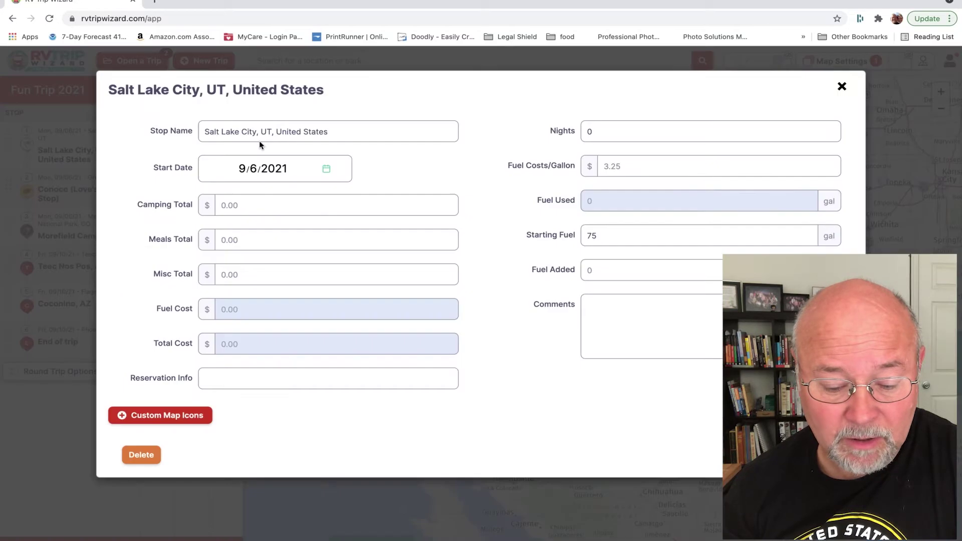
left_click(325, 171)
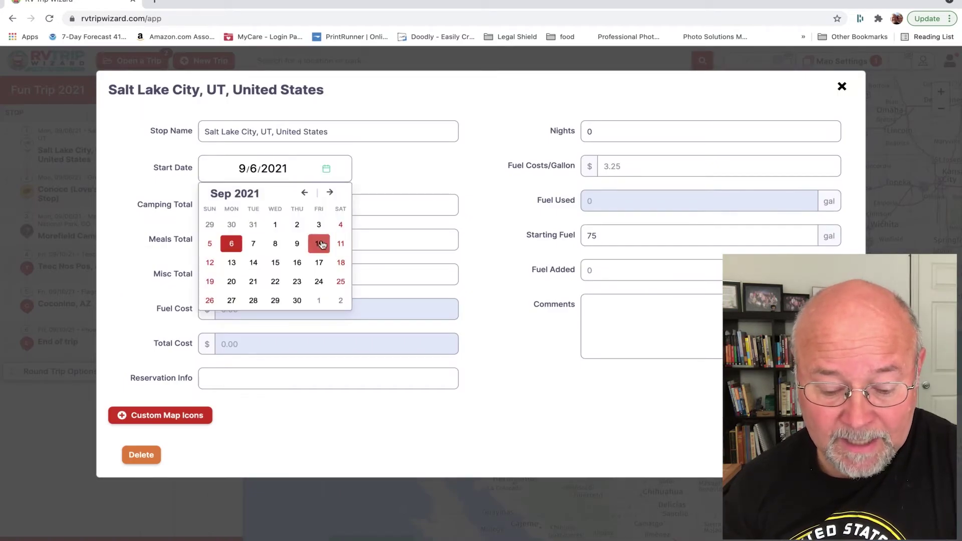
left_click(321, 244)
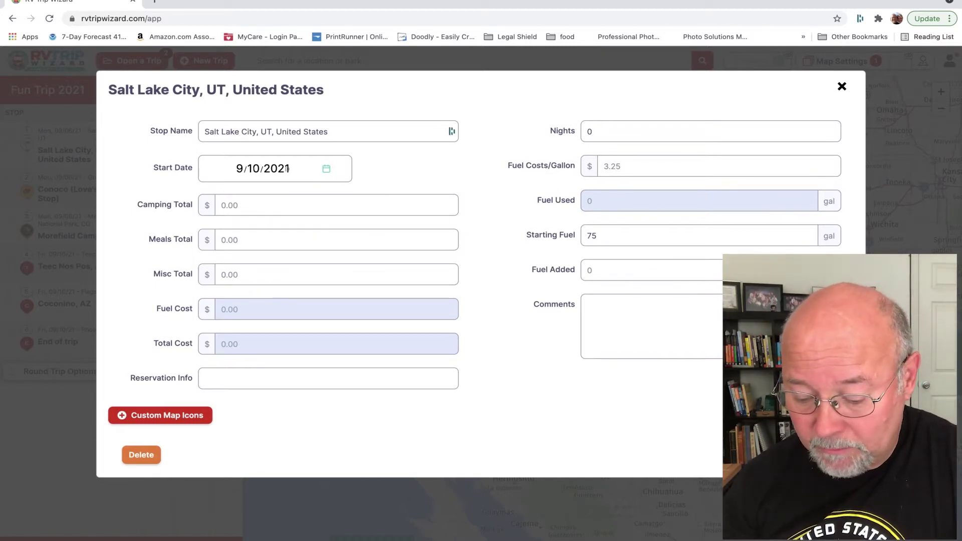
key("Escape")
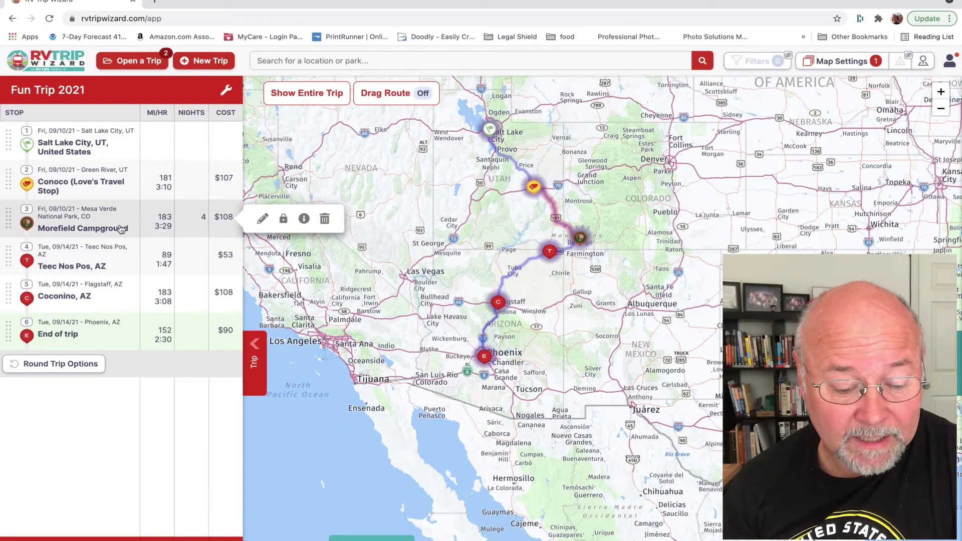
mouse_move(69, 297)
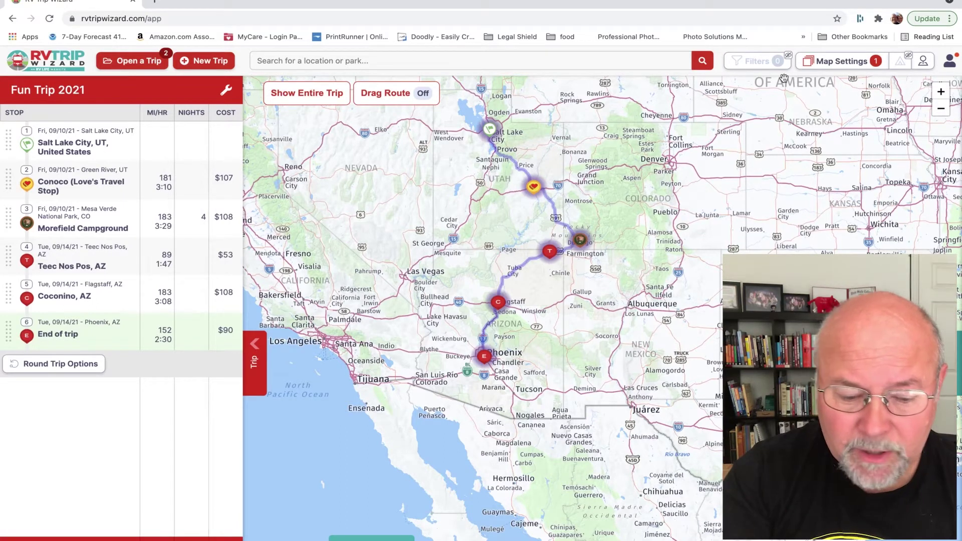
Open the rvlife.com/app page and browse its Pro Suite and RV-safe GPS feature sections
left_click(958, 66)
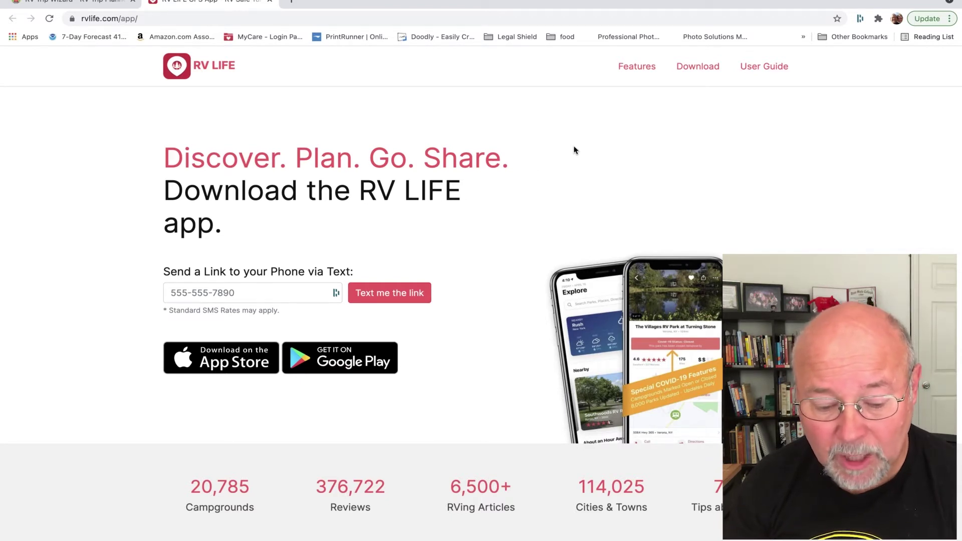
scroll(575, 150, "down", 3)
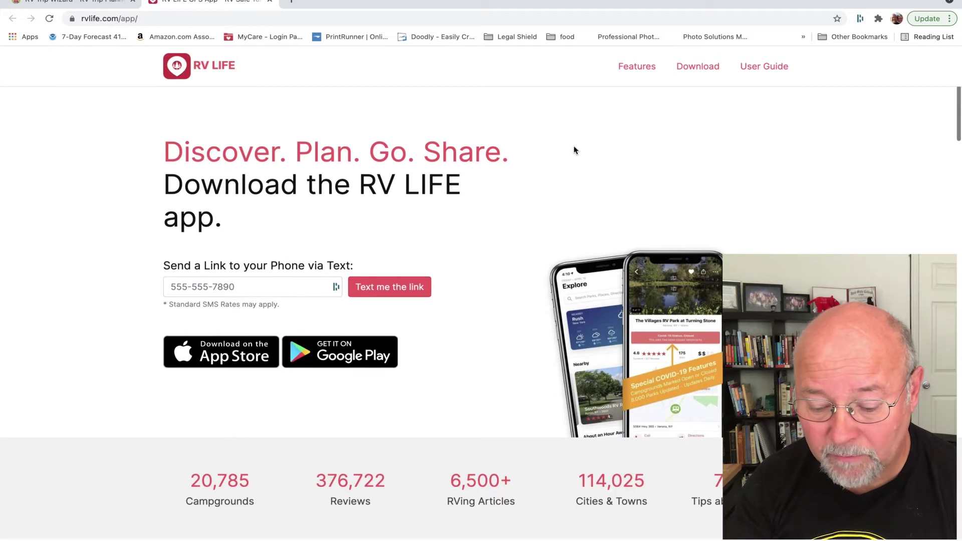
scroll(575, 149, "up", 1)
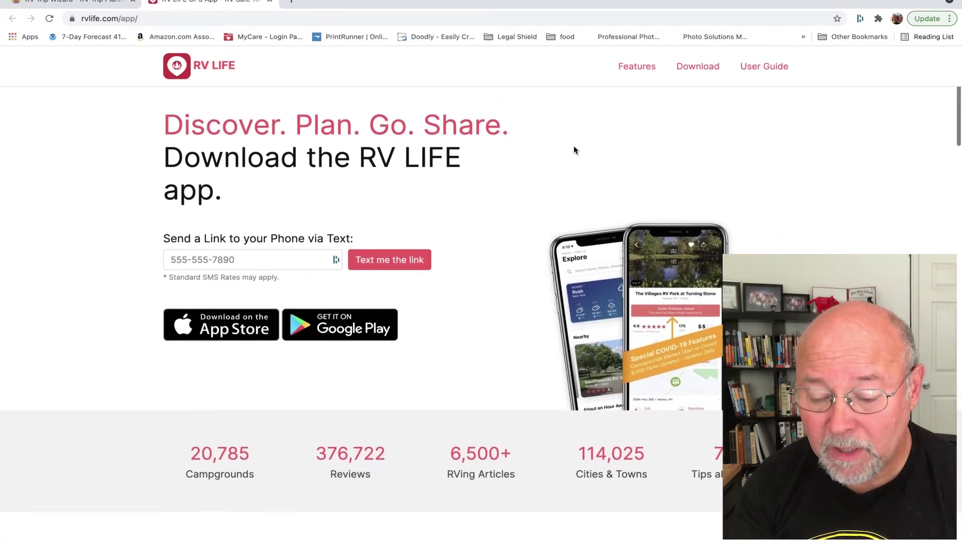
scroll(574, 151, "down", 4)
scroll(574, 156, "down", 6)
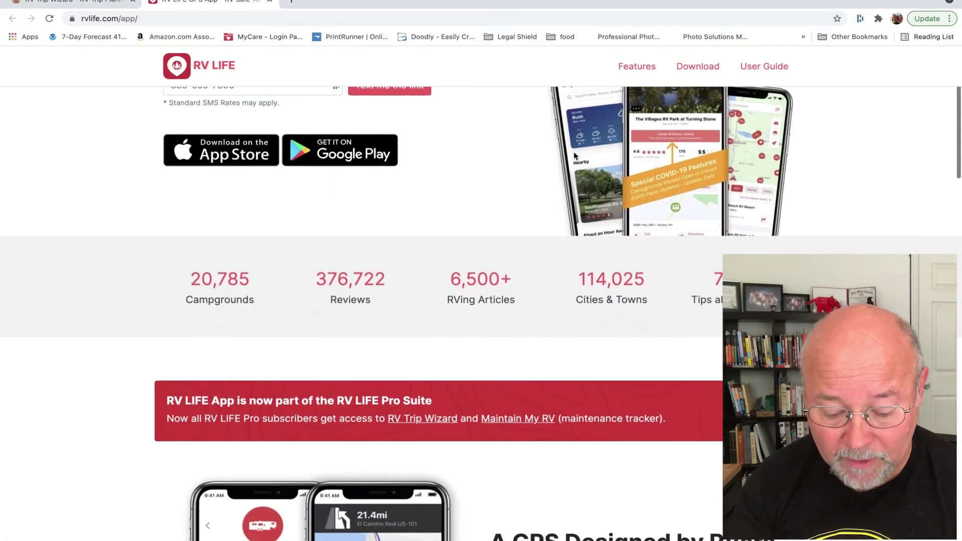
scroll(575, 156, "down", 3)
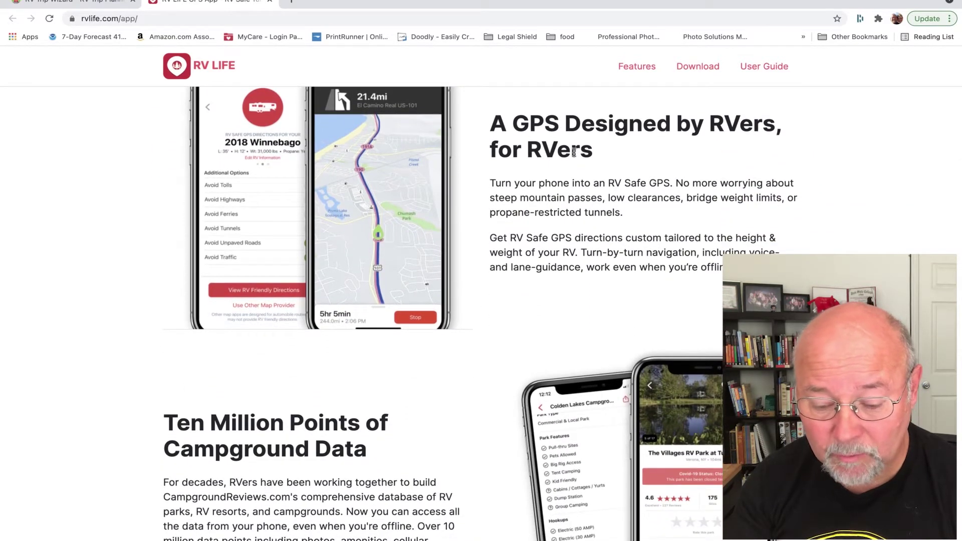
scroll(575, 152, "down", 3)
scroll(575, 153, "down", 3)
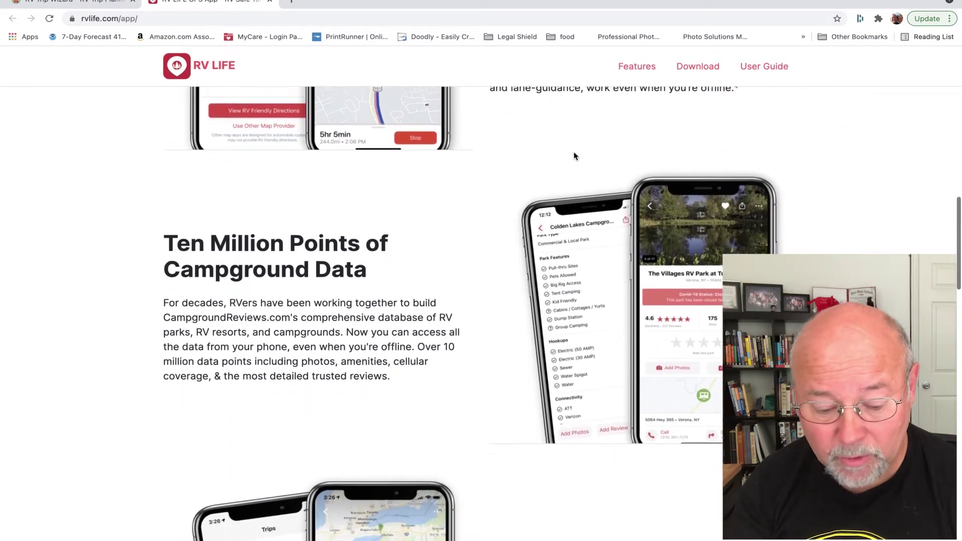
scroll(575, 156, "down", 4)
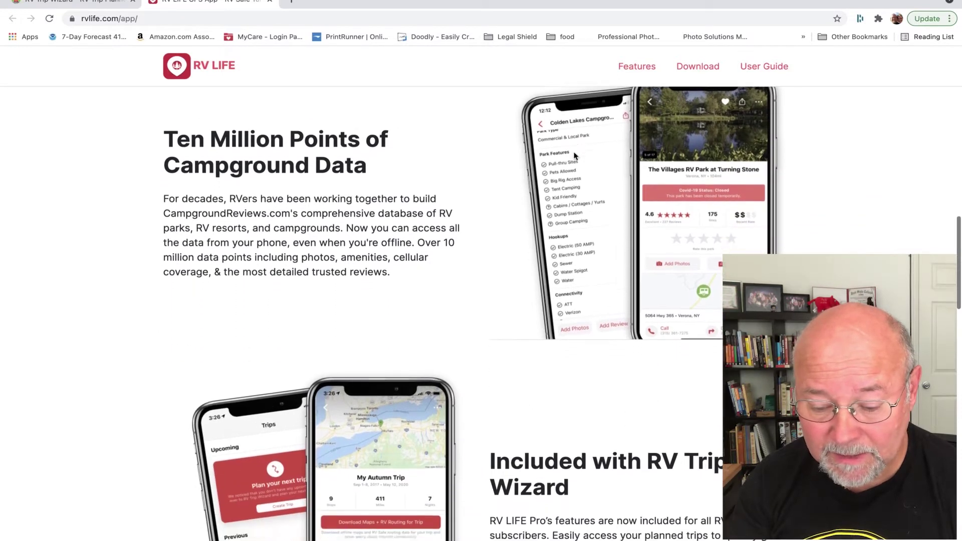
scroll(575, 156, "down", 4)
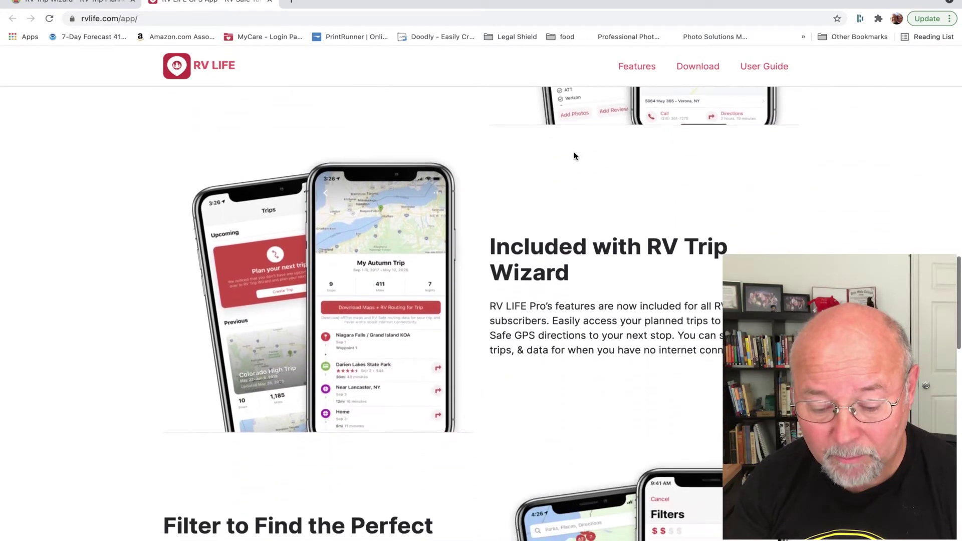
scroll(575, 151, "down", 8)
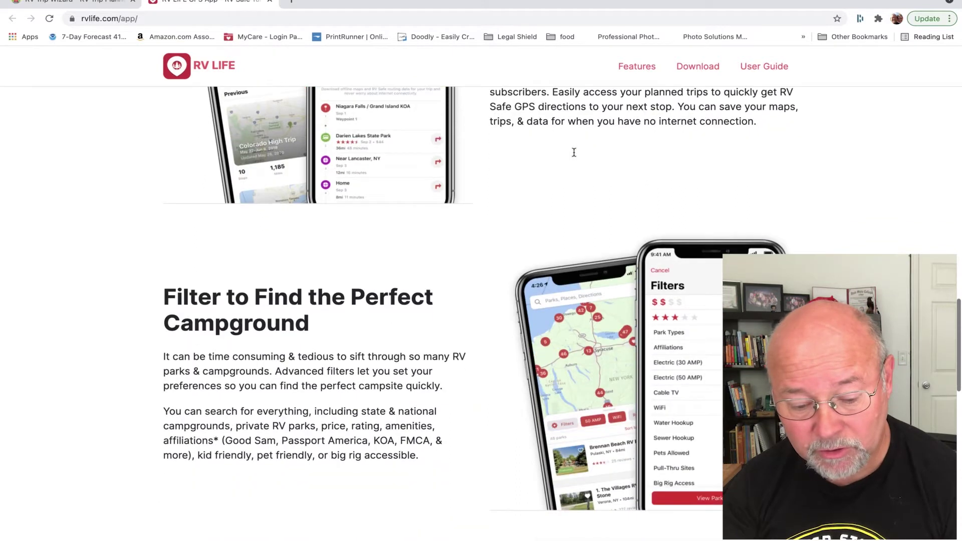
scroll(575, 156, "down", 1)
scroll(573, 155, "up", 17)
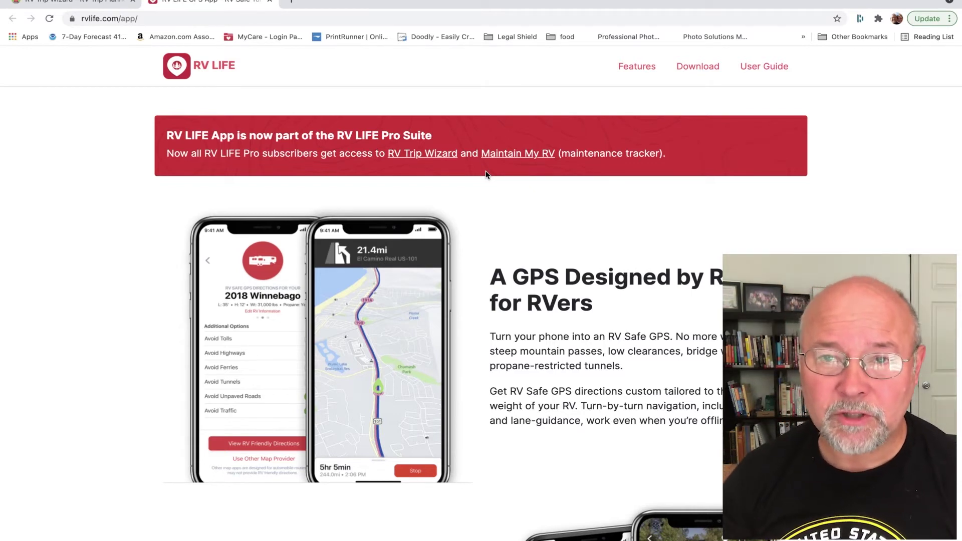
Scroll to the 'Discover. Plan. Go. Share.' section with App Store and Google Play links
scroll(517, 241, "down", 10)
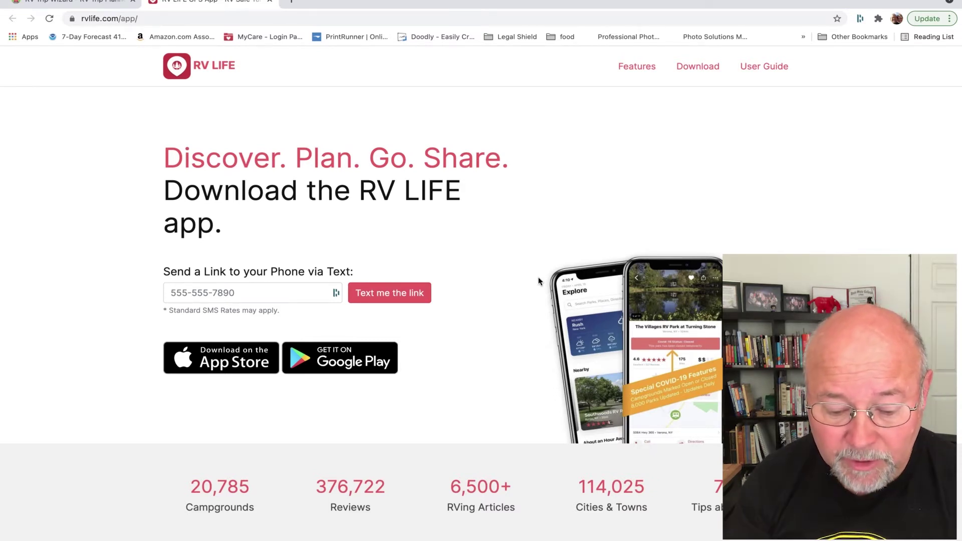
scroll(580, 245, "down", 2)
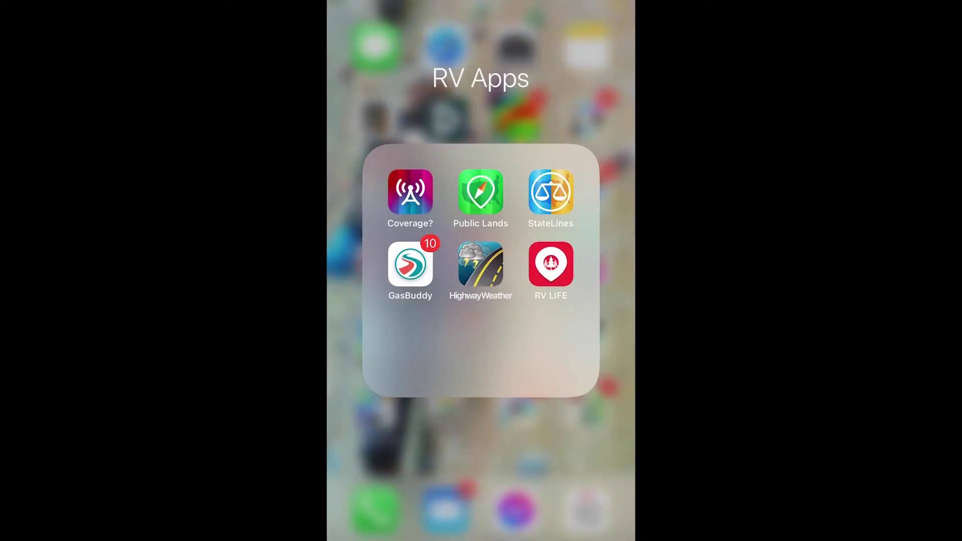
Launch the RV LIFE app on the iPhone and go to its list of planned trips
left_click(551, 264)
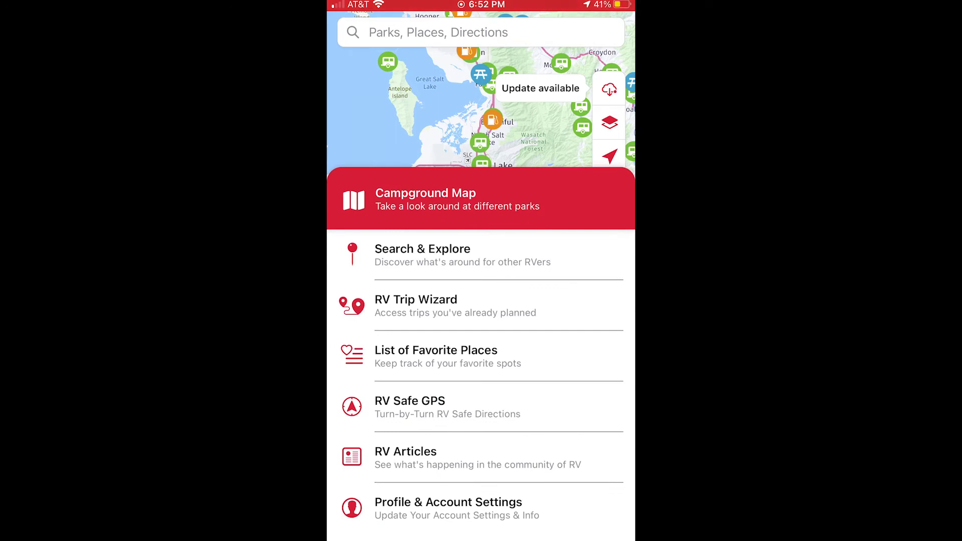
left_click(416, 306)
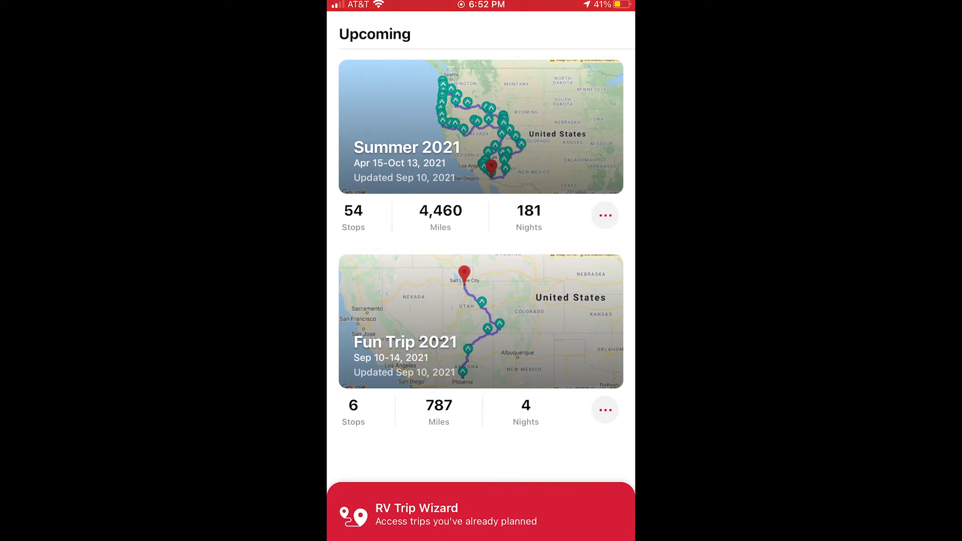
Open the Fun Trip 2021 itinerary from the Upcoming trips list
left_click(481, 321)
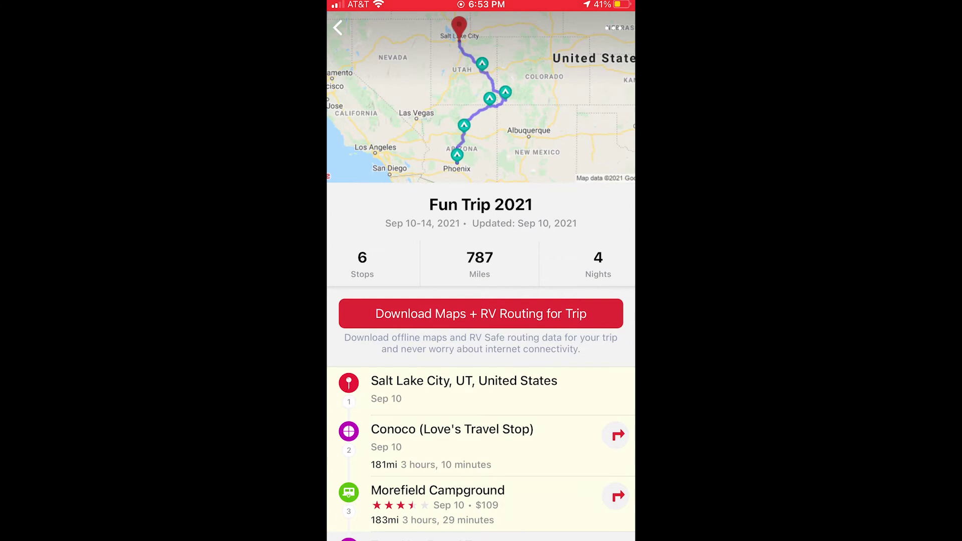
scroll(481, 414, "down", 5)
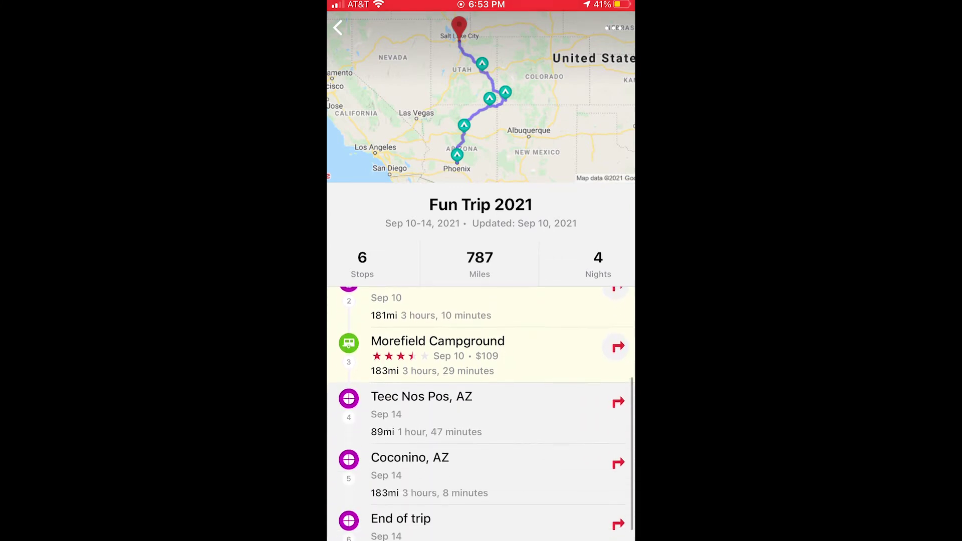
scroll(482, 413, "down", 1)
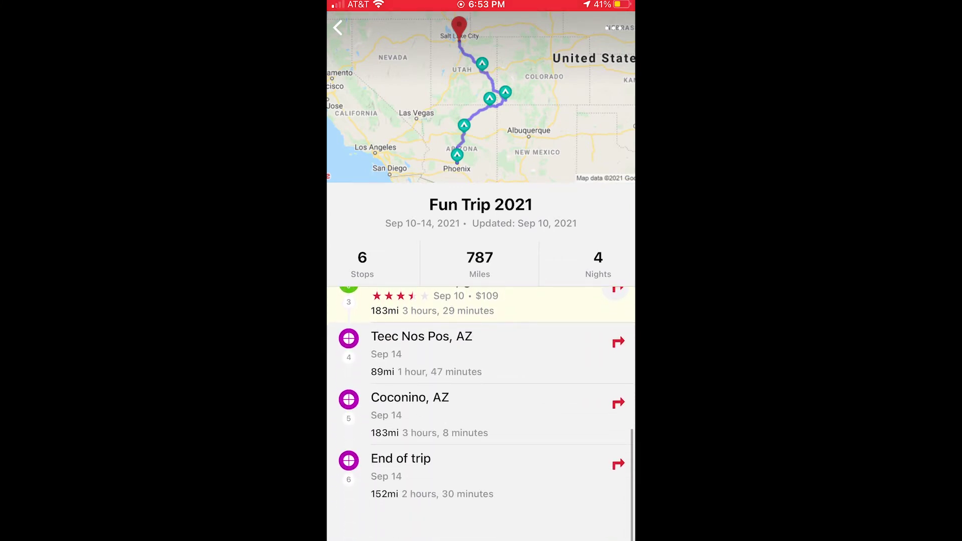
scroll(481, 413, "up", 2)
scroll(482, 414, "up", 3)
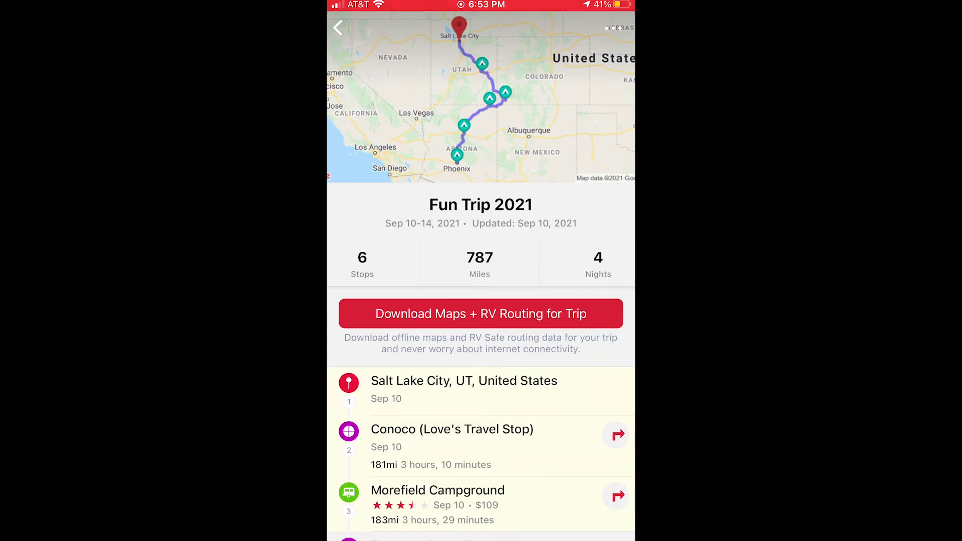
scroll(482, 415, "down", 3)
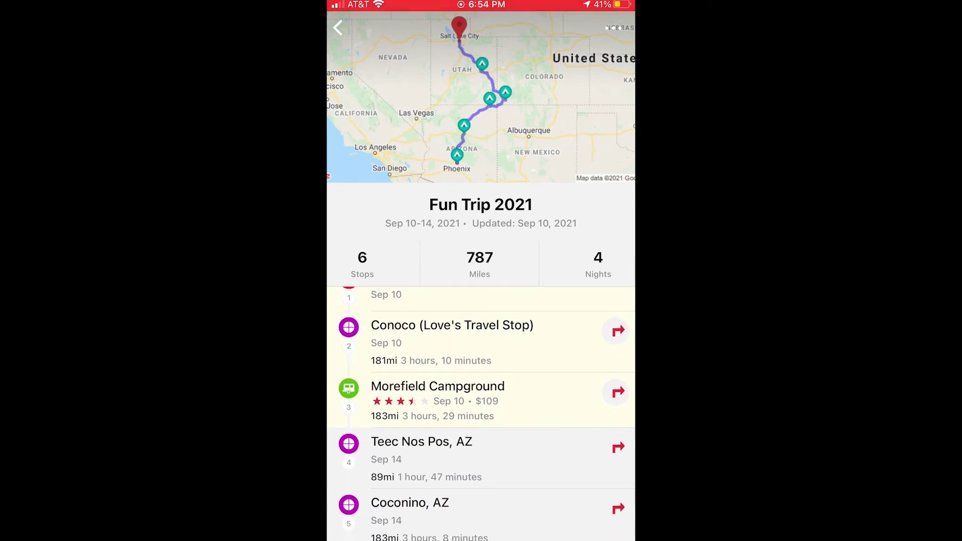
scroll(482, 400, "up", 3)
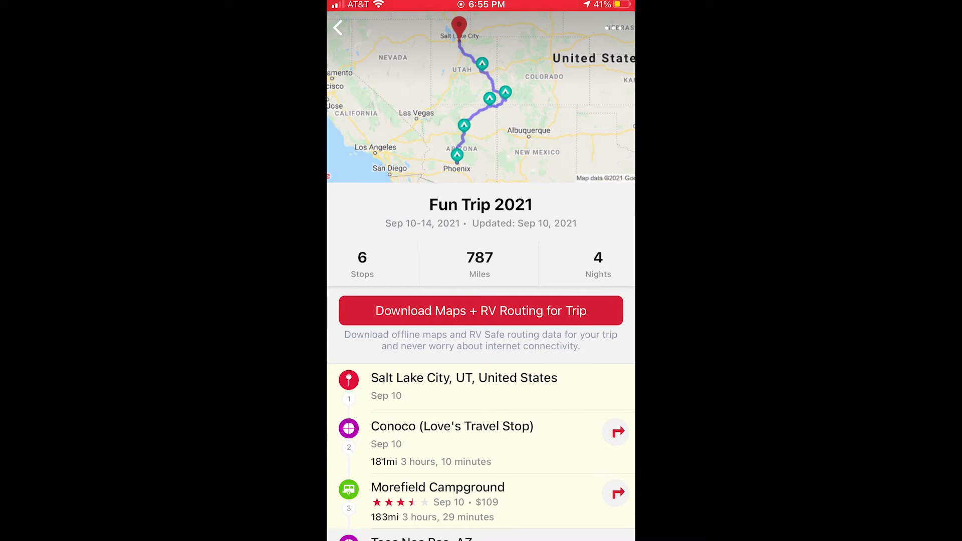
Bring up the RV Safe Directions sheet for the Conoco (Love's Travel Stop) stop
left_click(618, 433)
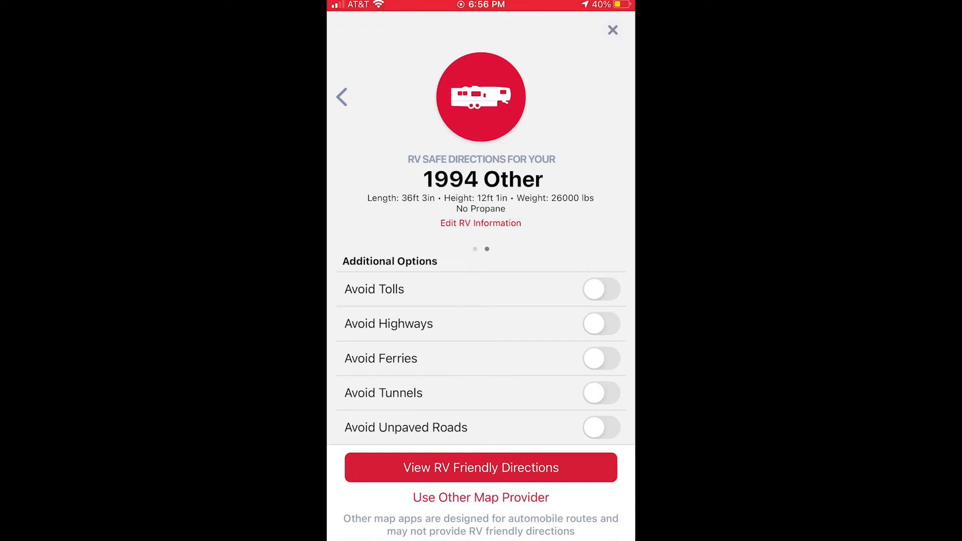
Build the RV-friendly route to Conoco and start navigation (4hr 45min, 246.3mi)
left_click(481, 468)
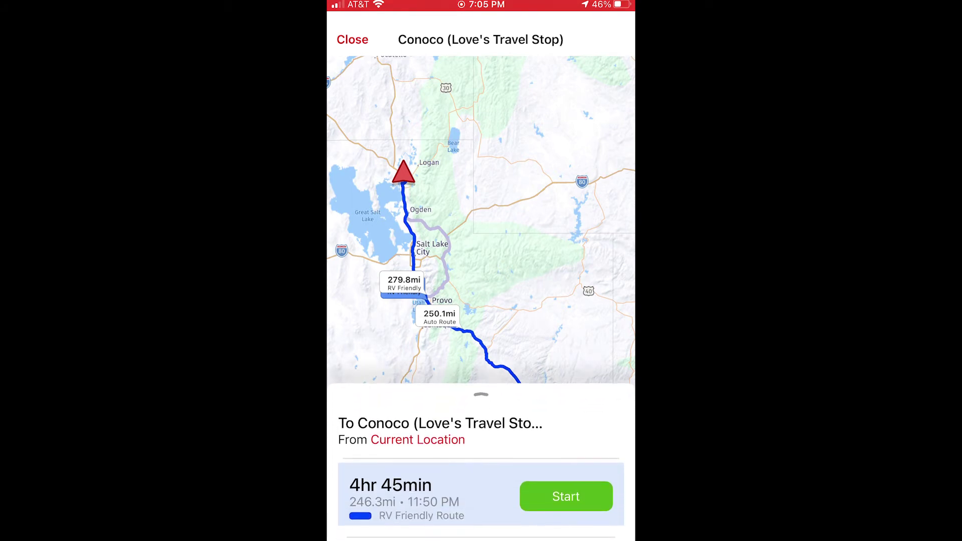
left_click(567, 497)
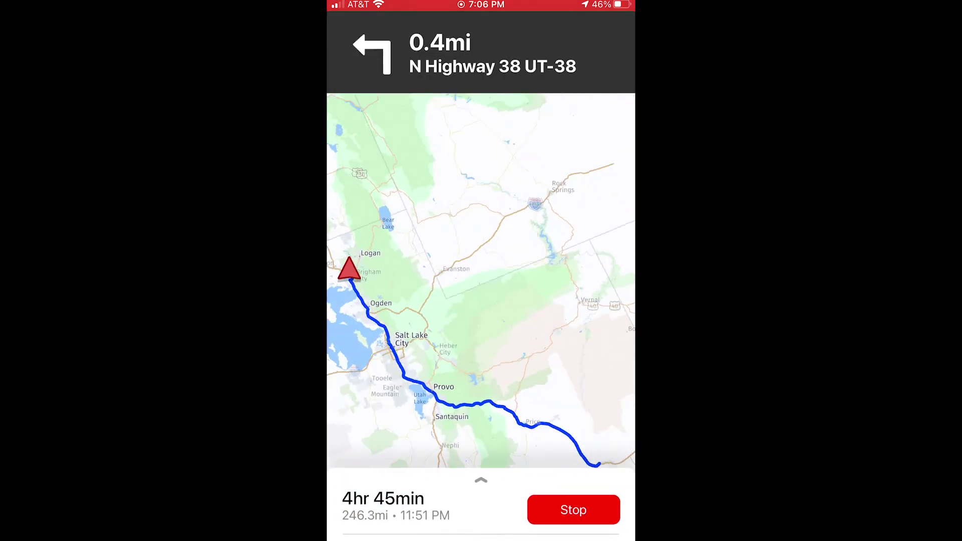